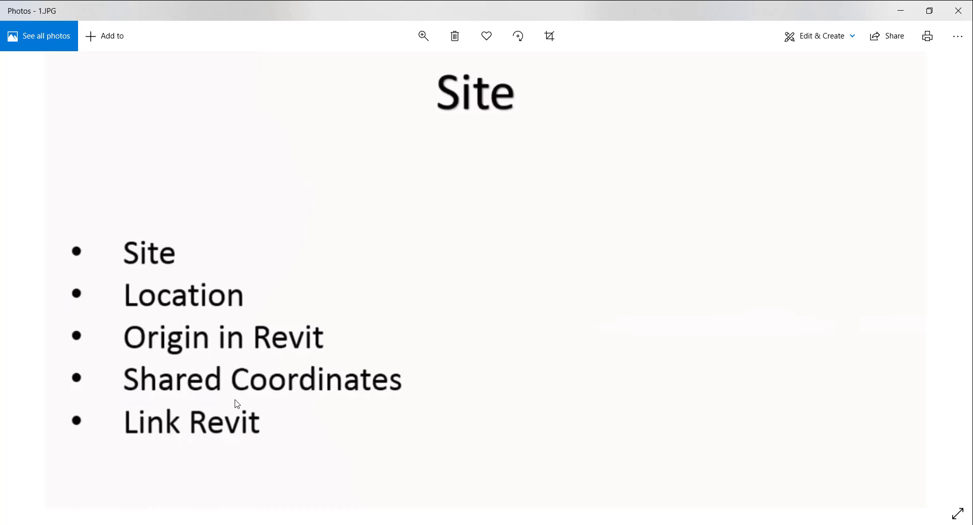
Advance the slideshow from 1.JPG to 2.JPG, the Site versus Location slide
{"action": "key", "text": "Right"}
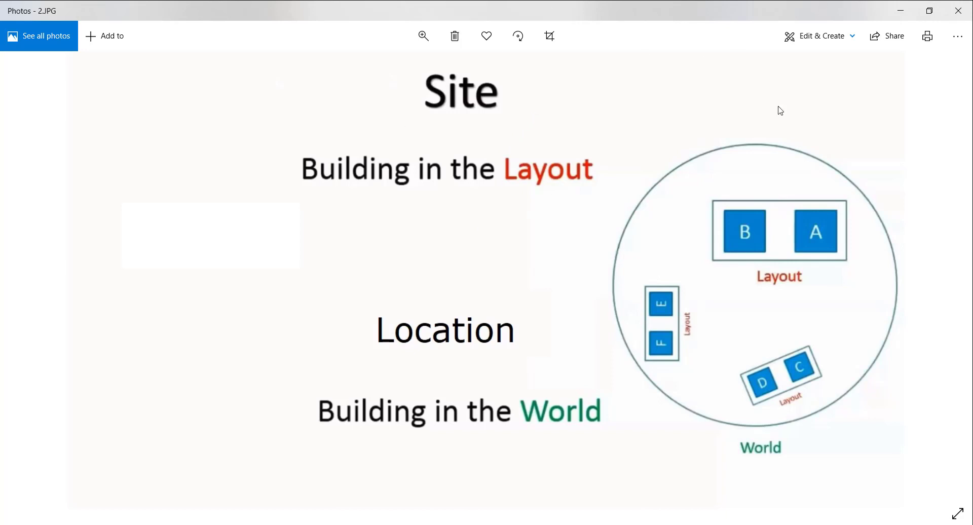
Minimize Photos to reveal the Ban city drawing and zoom over the site
{"action": "left_click", "coordinate": [901, 11]}
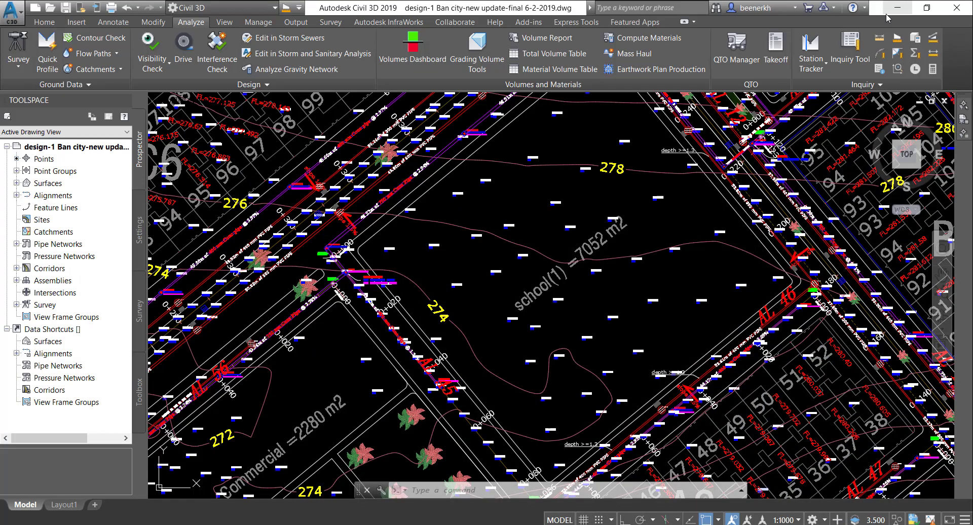
{"action": "scroll", "coordinate": [578, 202], "scroll_direction": "down", "scroll_amount": 2}
{"action": "scroll", "coordinate": [583, 213], "scroll_direction": "down", "scroll_amount": 2}
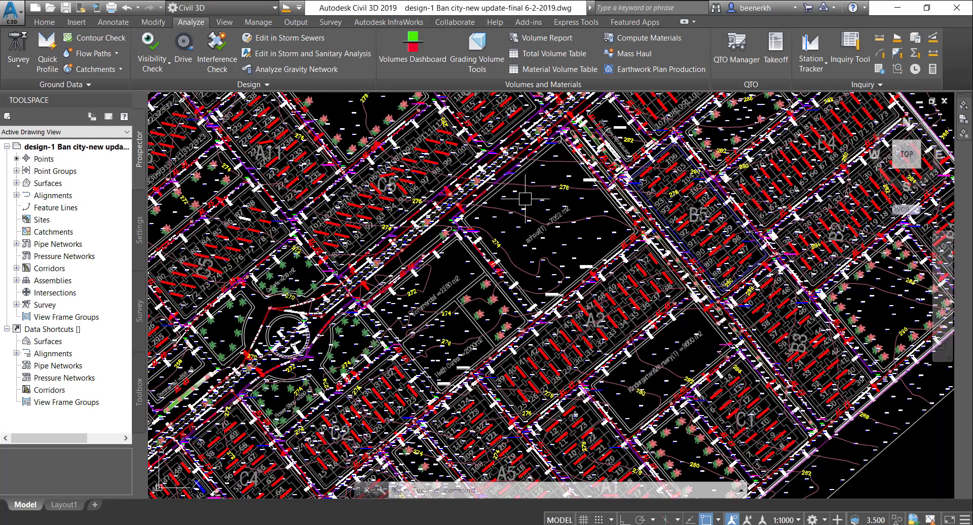
{"action": "scroll", "coordinate": [587, 225], "scroll_direction": "down", "scroll_amount": 2}
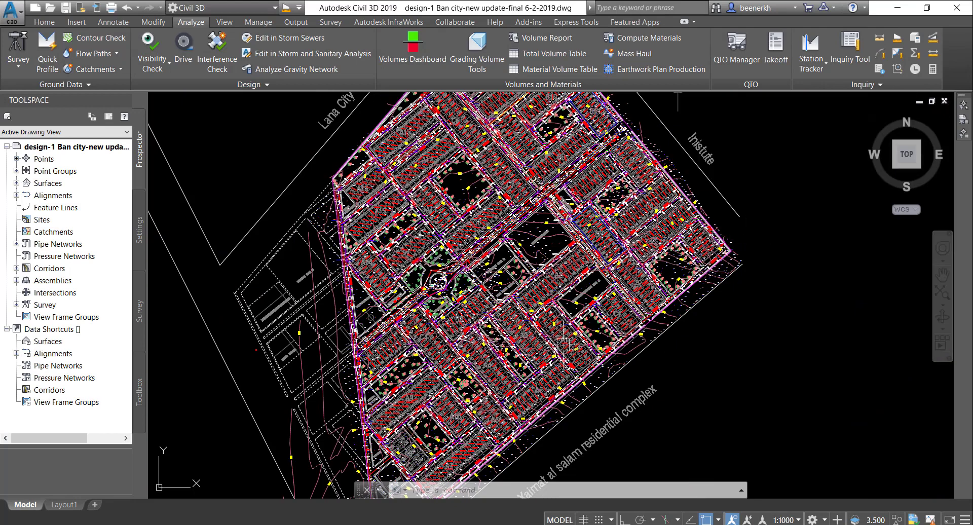
{"action": "scroll", "coordinate": [744, 279], "scroll_direction": "down", "scroll_amount": 1}
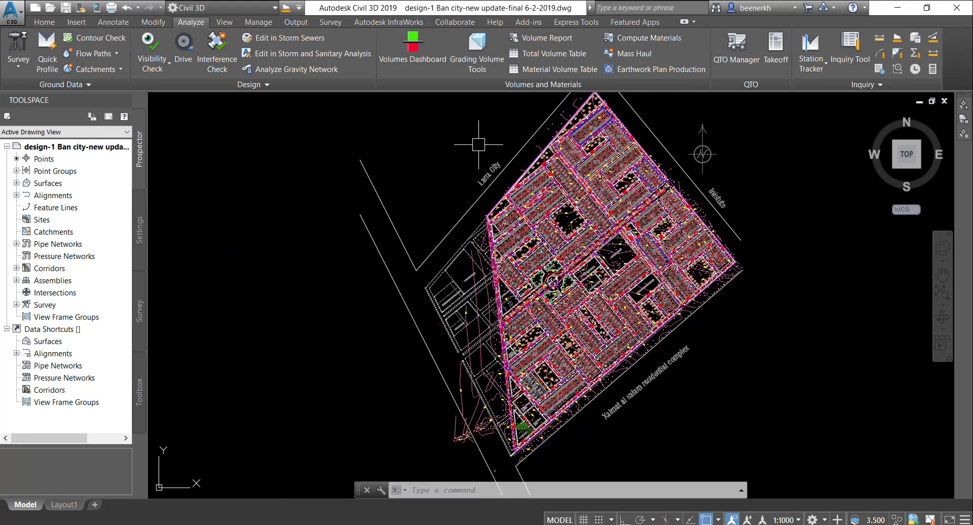
{"action": "scroll", "coordinate": [710, 235], "scroll_direction": "up", "scroll_amount": 2}
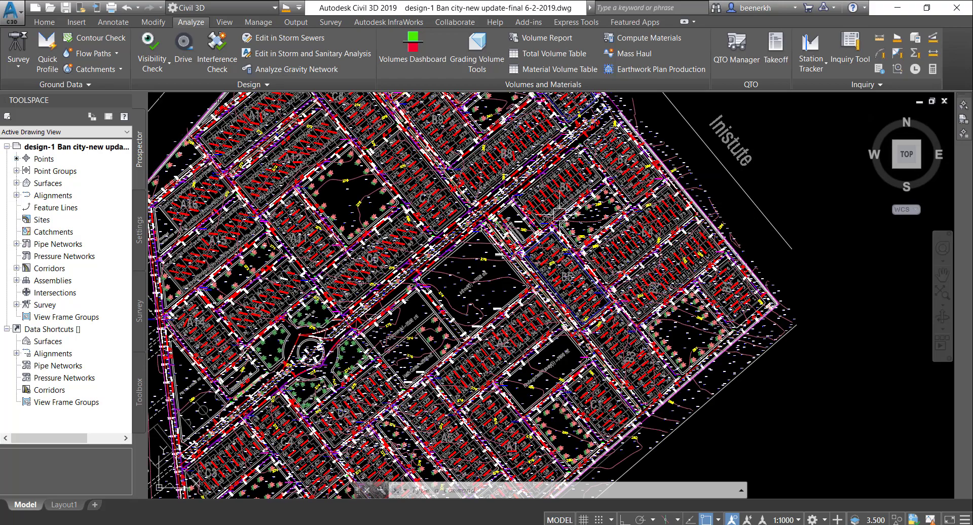
{"action": "scroll", "coordinate": [579, 265], "scroll_direction": "up", "scroll_amount": 1}
{"action": "scroll", "coordinate": [580, 265], "scroll_direction": "up", "scroll_amount": 1}
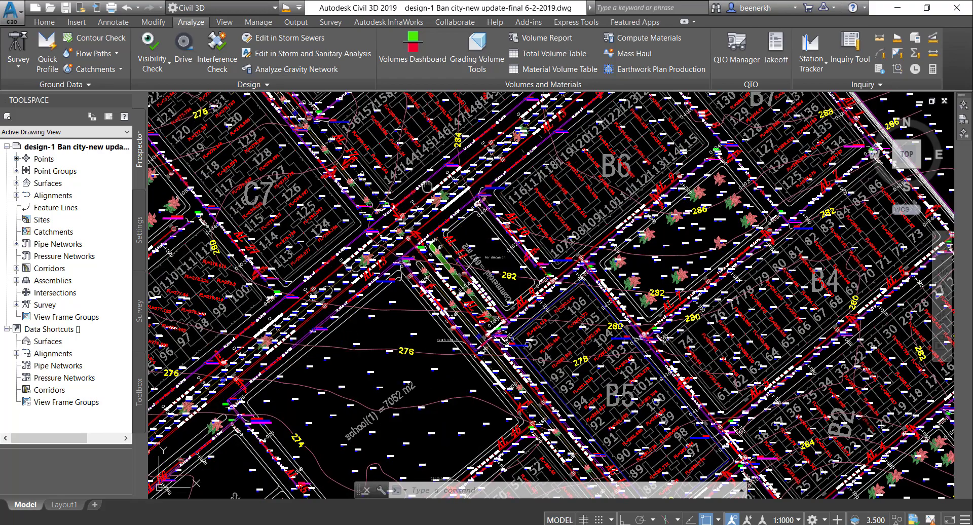
Pan across blocks B8 and C7 and zoom in on the commercial and health centre blocks
{"action": "middle_click_drag", "start_coordinate": [573, 261], "coordinate": [543, 253]}
{"action": "scroll", "coordinate": [507, 167], "scroll_direction": "up", "scroll_amount": 2}
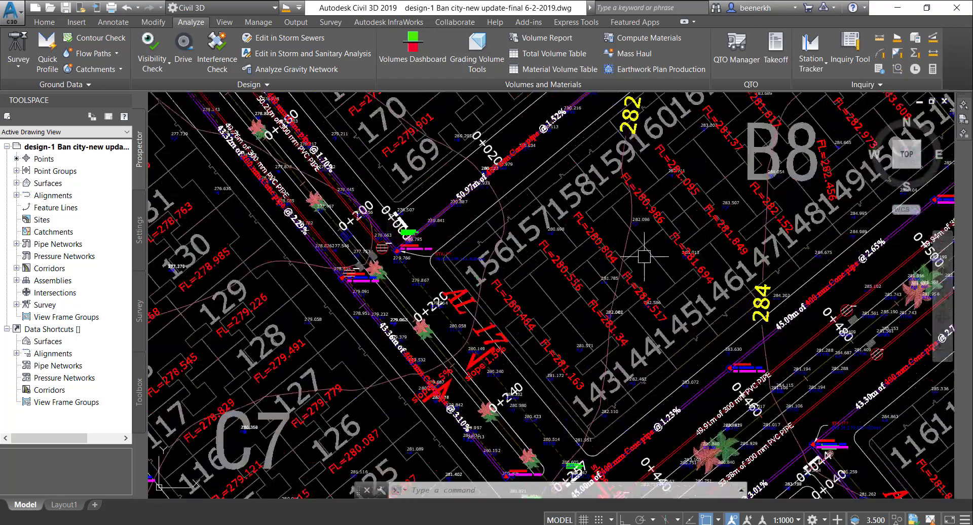
{"action": "scroll", "coordinate": [649, 254], "scroll_direction": "down", "scroll_amount": 2}
{"action": "scroll", "coordinate": [618, 294], "scroll_direction": "down", "scroll_amount": 2}
{"action": "scroll", "coordinate": [588, 329], "scroll_direction": "down", "scroll_amount": 2}
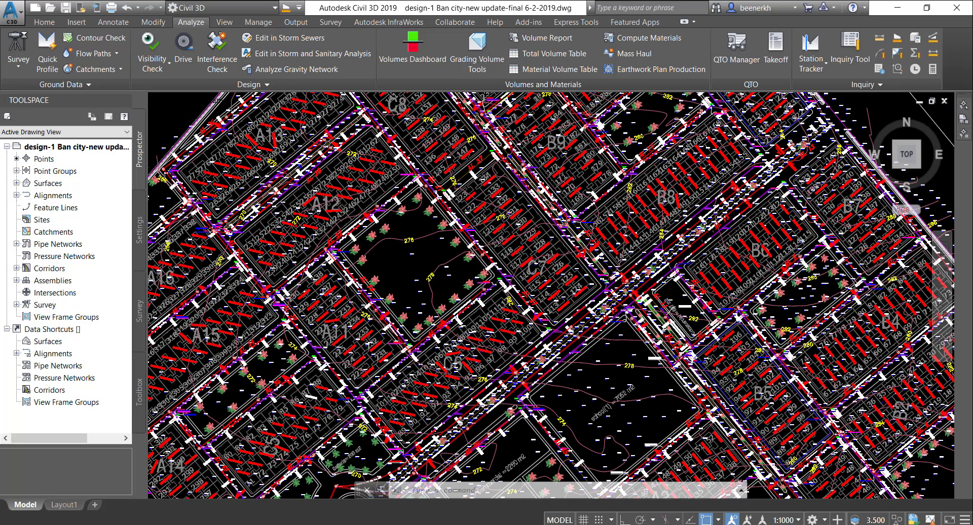
{"action": "scroll", "coordinate": [558, 369], "scroll_direction": "down", "scroll_amount": 2}
{"action": "scroll", "coordinate": [557, 367], "scroll_direction": "up", "scroll_amount": 2}
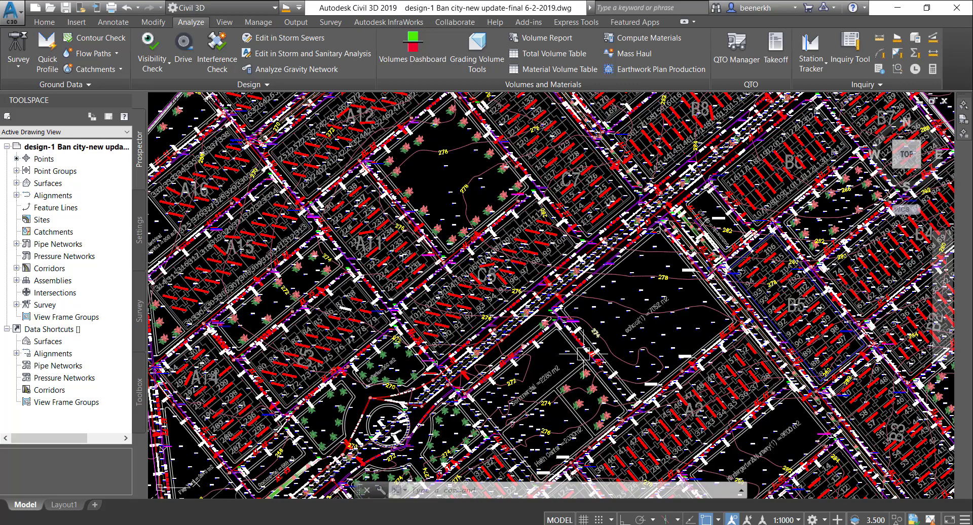
{"action": "scroll", "coordinate": [548, 373], "scroll_direction": "up", "scroll_amount": 2}
{"action": "scroll", "coordinate": [546, 369], "scroll_direction": "down", "scroll_amount": 1}
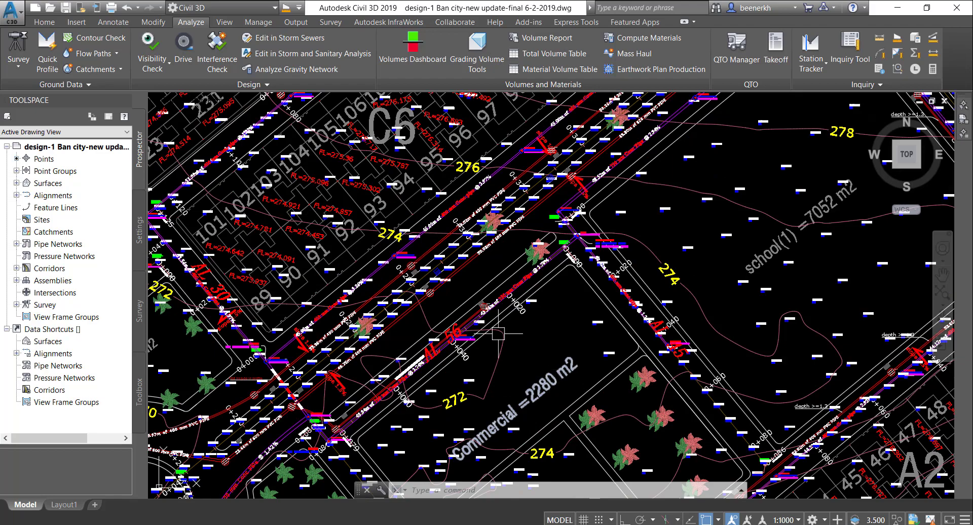
{"action": "scroll", "coordinate": [520, 361], "scroll_direction": "down", "scroll_amount": 2}
{"action": "scroll", "coordinate": [527, 373], "scroll_direction": "up", "scroll_amount": 2}
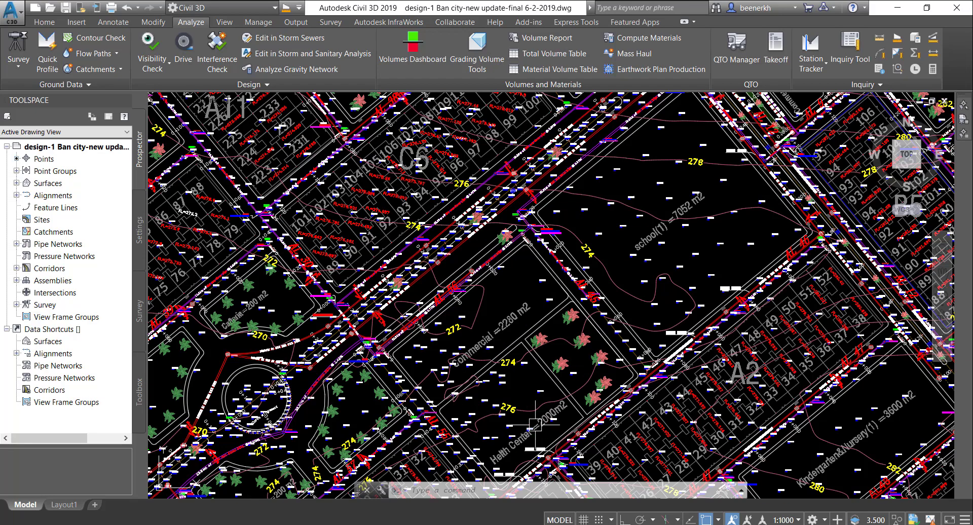
{"action": "scroll", "coordinate": [509, 350], "scroll_direction": "down", "scroll_amount": 3}
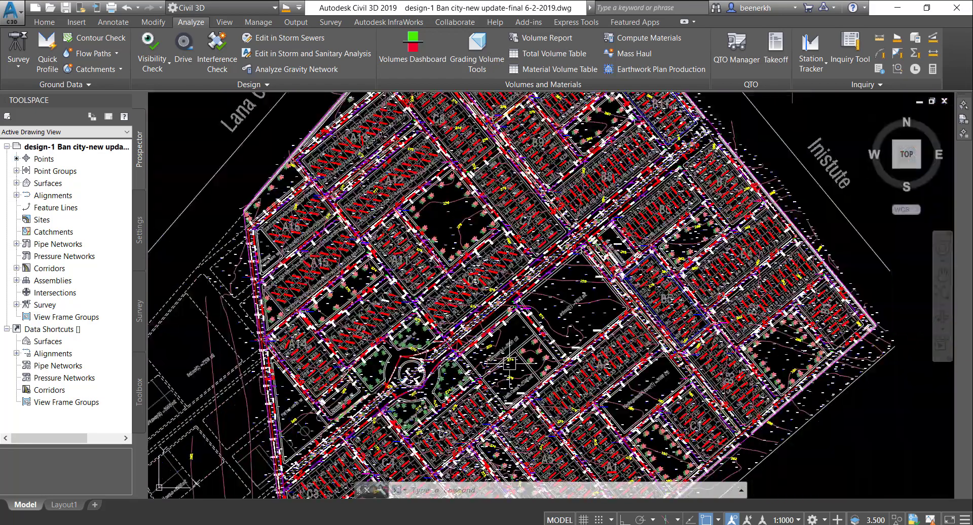
{"action": "scroll", "coordinate": [512, 355], "scroll_direction": "up", "scroll_amount": 3}
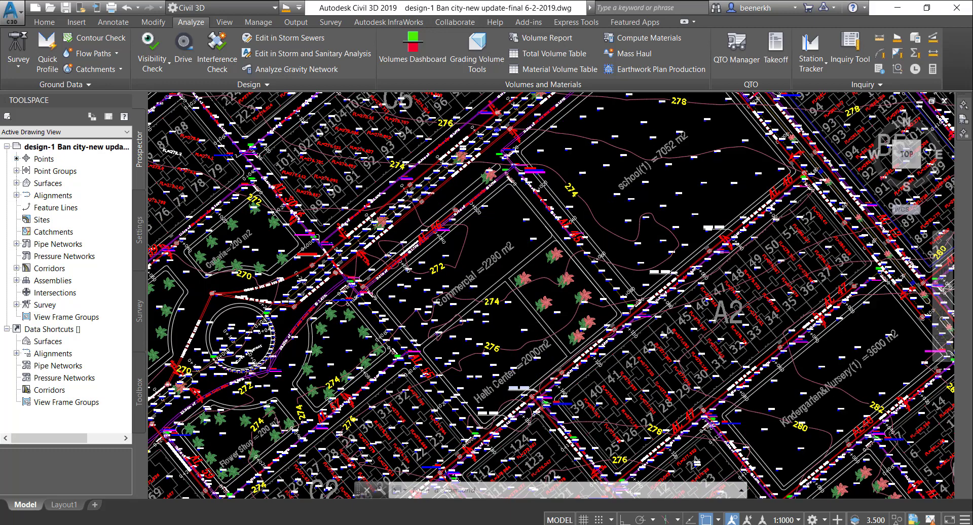
{"action": "scroll", "coordinate": [540, 367], "scroll_direction": "up", "scroll_amount": 1}
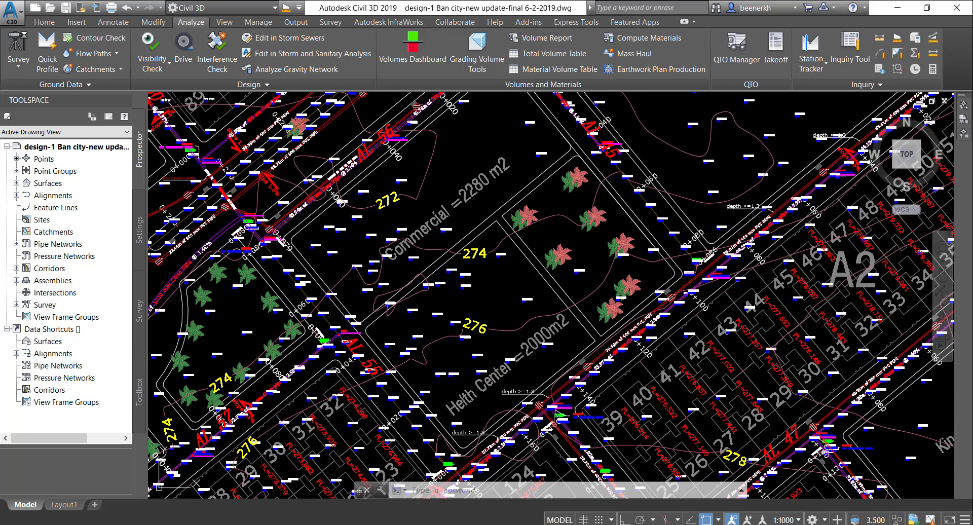
Cancel the accidental Helth Center label selection and zoom out to the whole site
{"action": "left_click", "coordinate": [538, 366]}
{"action": "left_click", "coordinate": [536, 370]}
{"action": "key", "text": "Escape"}
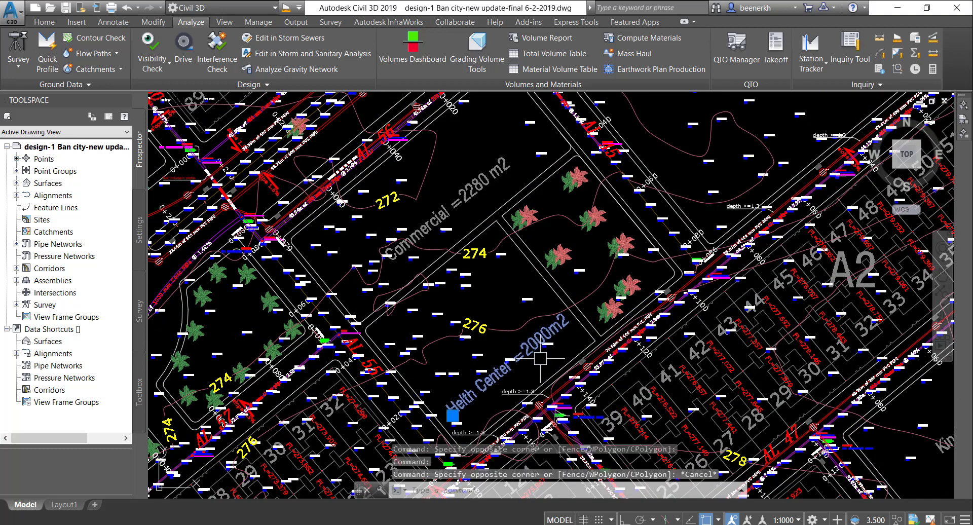
{"action": "key", "text": "Escape"}
{"action": "key", "text": "Escape"}
{"action": "scroll", "coordinate": [438, 316], "scroll_direction": "down", "scroll_amount": 1}
{"action": "scroll", "coordinate": [438, 316], "scroll_direction": "down", "scroll_amount": 2}
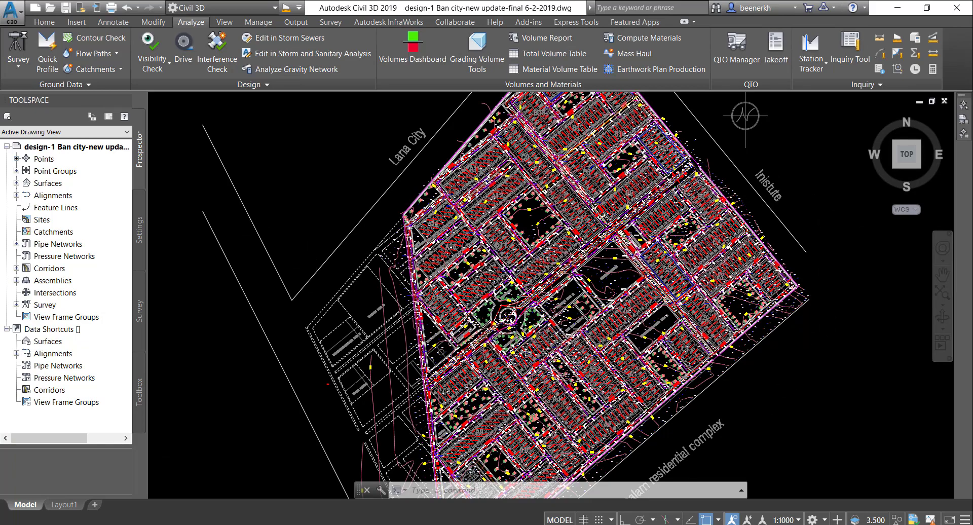
Zoom in on block B1's corner lots, then back out over blocks B1 to B5
{"action": "scroll", "coordinate": [768, 277], "scroll_direction": "up", "scroll_amount": 2}
{"action": "scroll", "coordinate": [767, 277], "scroll_direction": "up", "scroll_amount": 1}
{"action": "scroll", "coordinate": [813, 262], "scroll_direction": "up", "scroll_amount": 1}
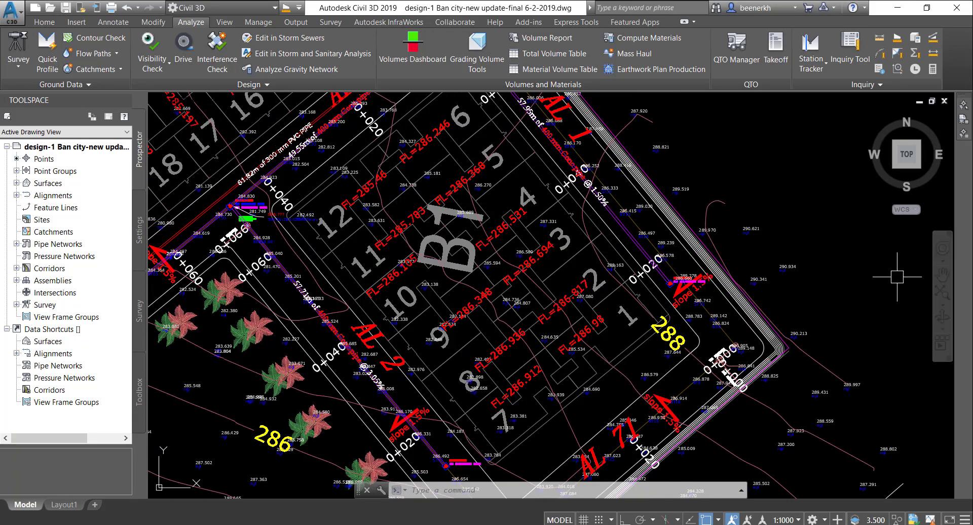
{"action": "scroll", "coordinate": [790, 236], "scroll_direction": "down", "scroll_amount": 2}
{"action": "scroll", "coordinate": [809, 265], "scroll_direction": "down", "scroll_amount": 2}
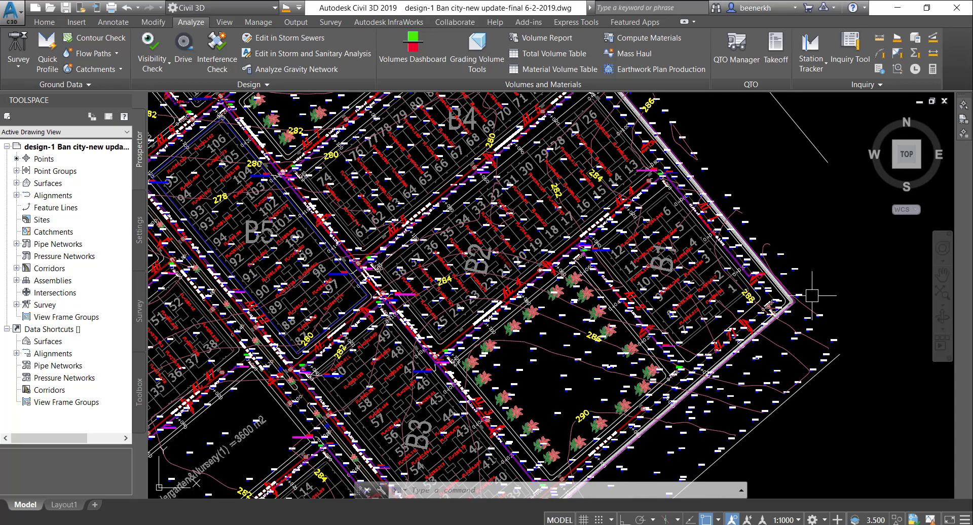
{"action": "scroll", "coordinate": [681, 248], "scroll_direction": "up", "scroll_amount": 2}
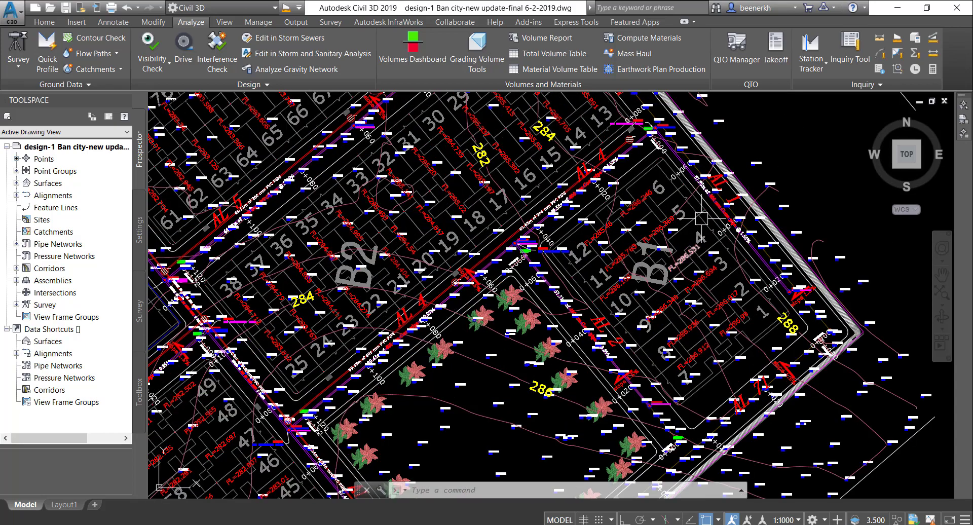
{"action": "scroll", "coordinate": [707, 236], "scroll_direction": "up", "scroll_amount": 2}
{"action": "scroll", "coordinate": [710, 239], "scroll_direction": "up", "scroll_amount": 2}
{"action": "scroll", "coordinate": [712, 270], "scroll_direction": "down", "scroll_amount": 2}
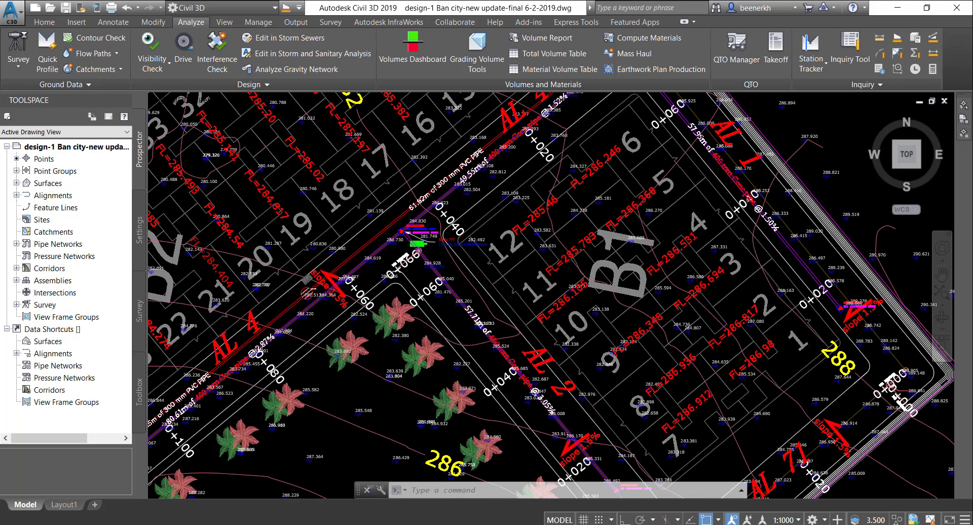
{"action": "scroll", "coordinate": [755, 277], "scroll_direction": "down", "scroll_amount": 2}
{"action": "scroll", "coordinate": [755, 276], "scroll_direction": "down", "scroll_amount": 2}
{"action": "scroll", "coordinate": [755, 287], "scroll_direction": "down", "scroll_amount": 2}
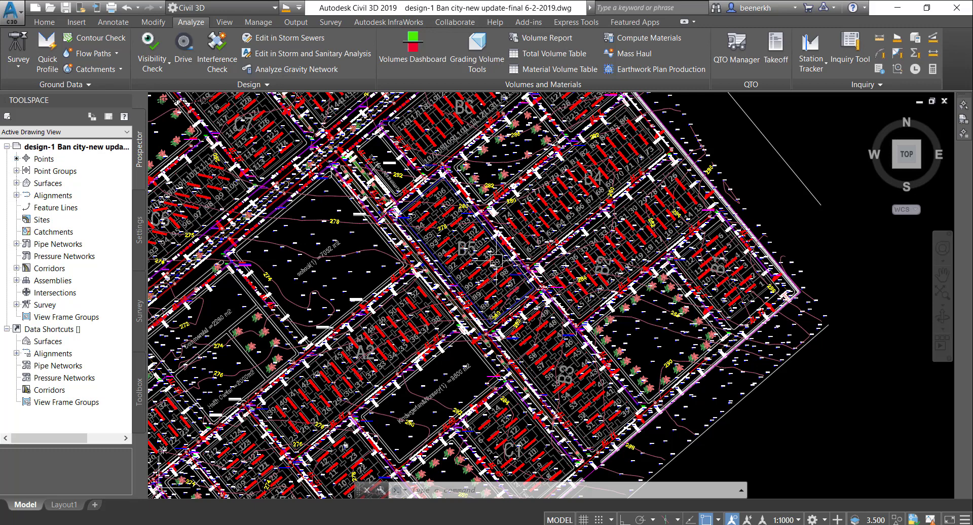
{"action": "scroll", "coordinate": [559, 253], "scroll_direction": "up", "scroll_amount": 2}
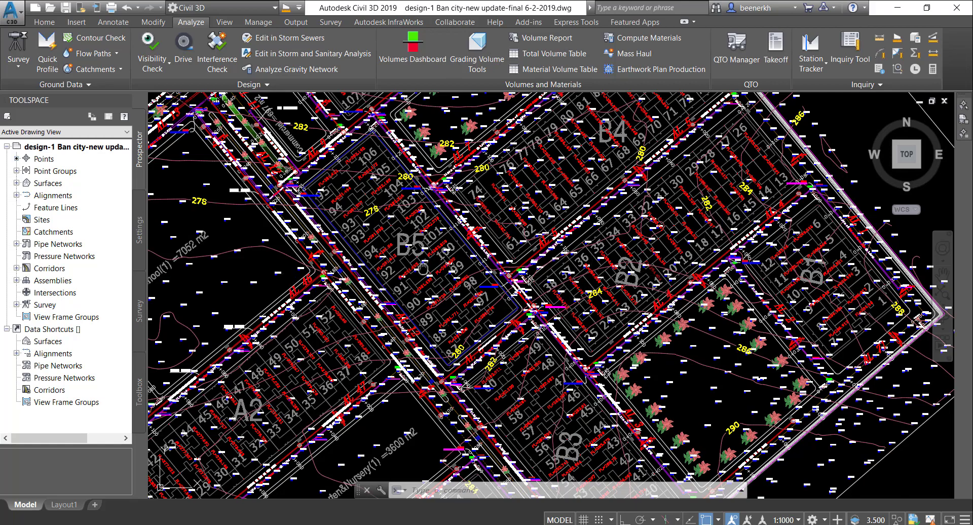
Pan to the 7052 m2 school plot beside block C6 and draw a small selection window inside it
{"action": "mouse_move", "coordinate": [302, 276]}
{"action": "middle_mouse_down"}
{"action": "mouse_move", "coordinate": [502, 256]}
{"action": "mouse_move", "coordinate": [477, 261]}
{"action": "middle_mouse_up"}
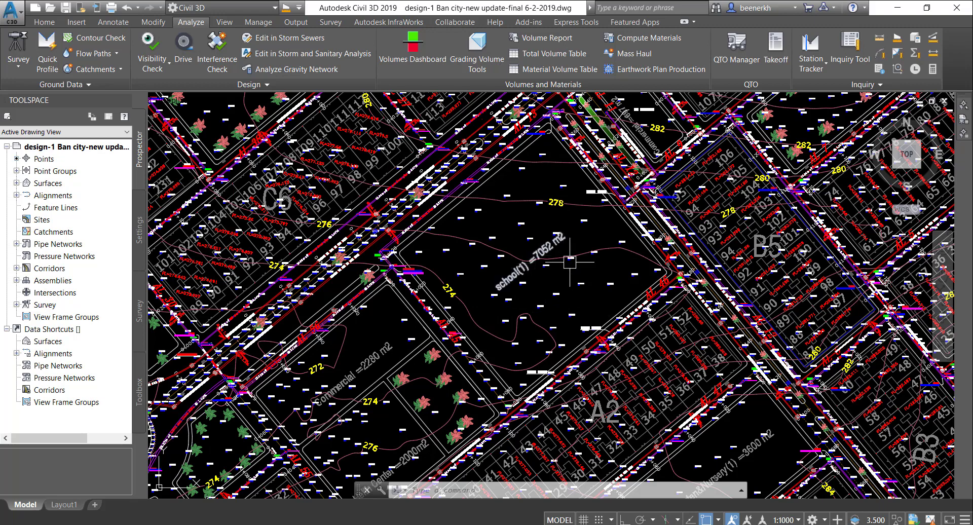
{"action": "left_click", "coordinate": [592, 269]}
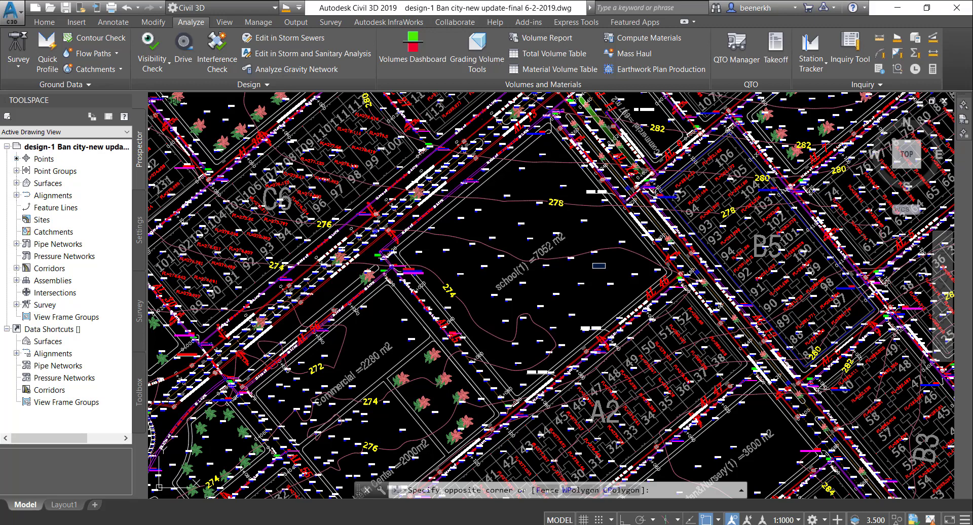
{"action": "left_click", "coordinate": [605, 263]}
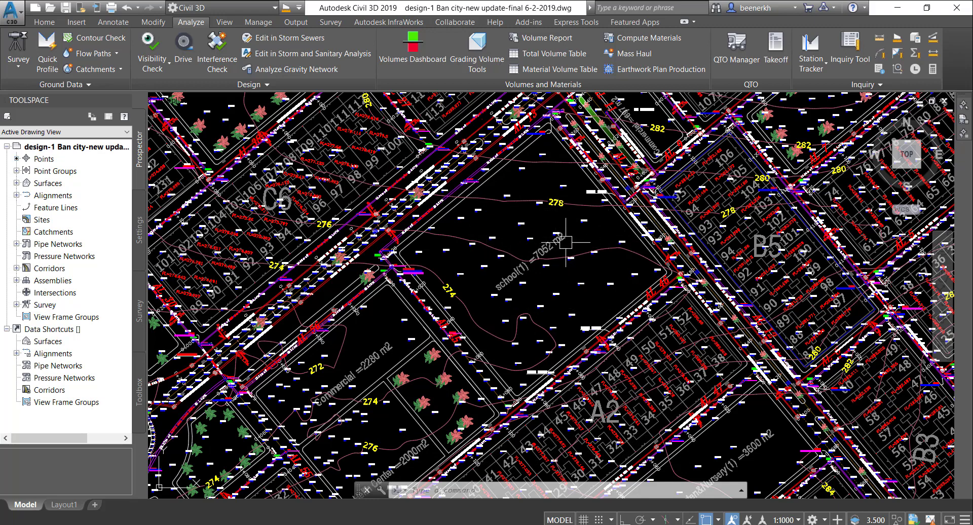
{"action": "scroll", "coordinate": [626, 318], "scroll_direction": "up", "scroll_amount": 2}
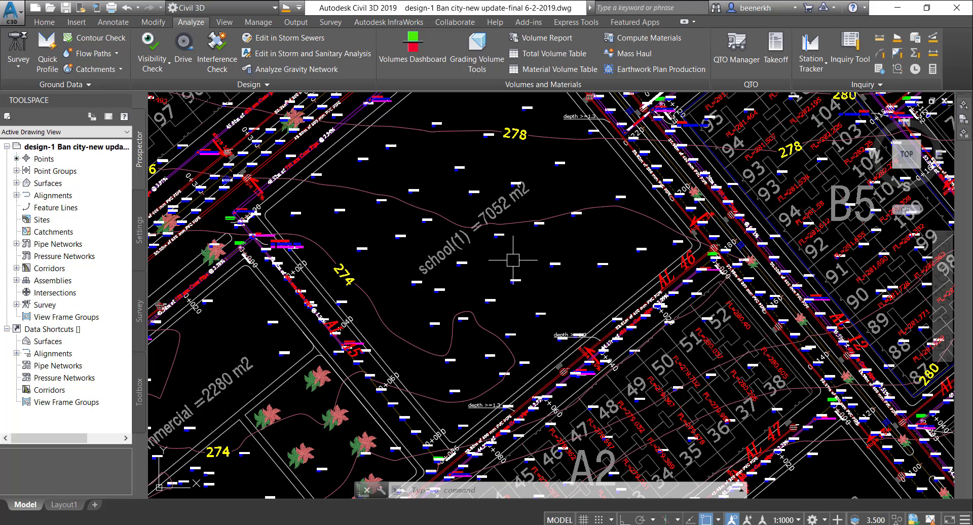
{"action": "middle_click_drag", "start_coordinate": [445, 252], "coordinate": [503, 297]}
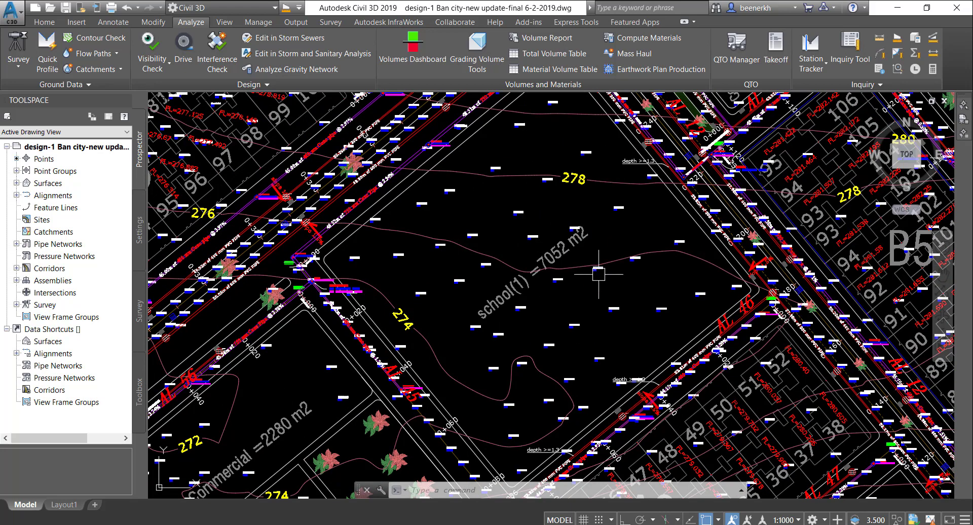
{"action": "scroll", "coordinate": [599, 273], "scroll_direction": "down", "scroll_amount": 3}
{"action": "scroll", "coordinate": [575, 279], "scroll_direction": "down", "scroll_amount": 3}
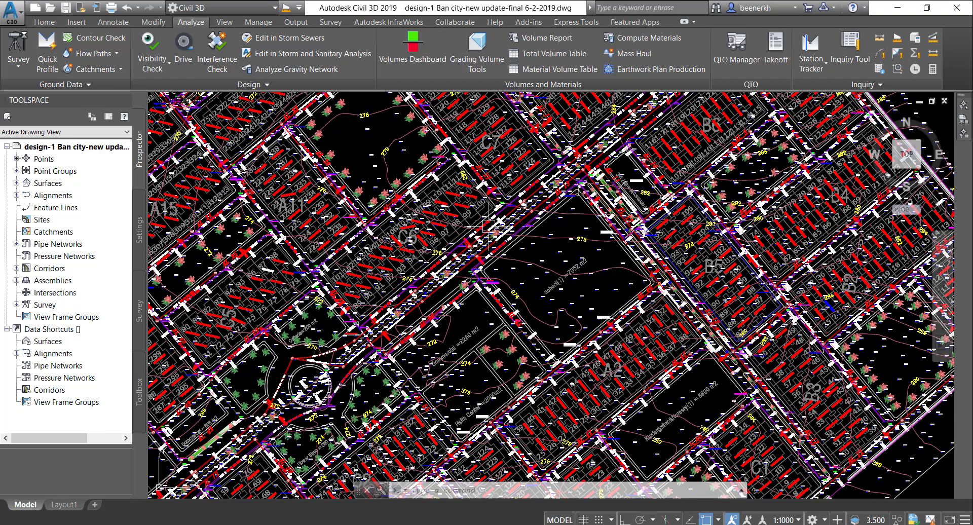
{"action": "scroll", "coordinate": [484, 227], "scroll_direction": "down", "scroll_amount": 2}
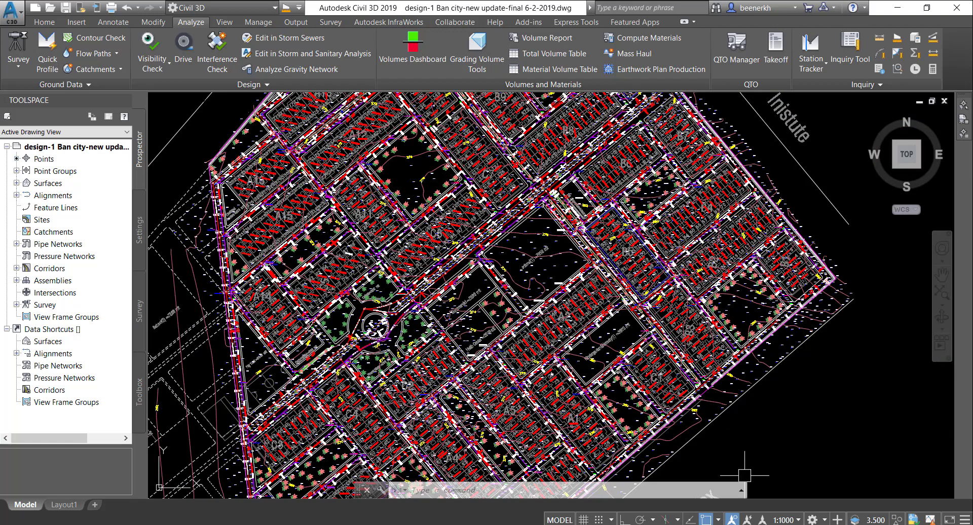
Return to the Site and Location slide, then advance to the Origin slide (3.JPG)
{"action": "key", "text": "alt+Tab"}
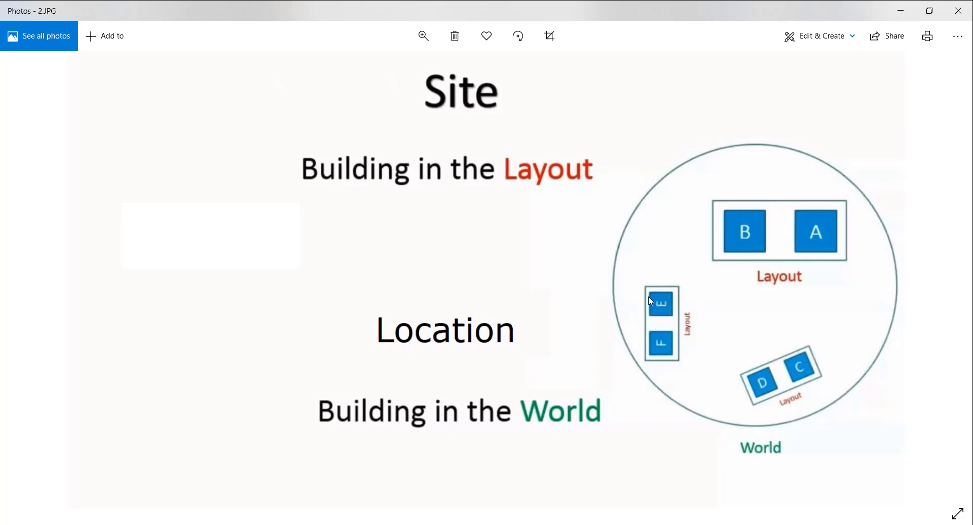
{"action": "key", "text": "Right"}
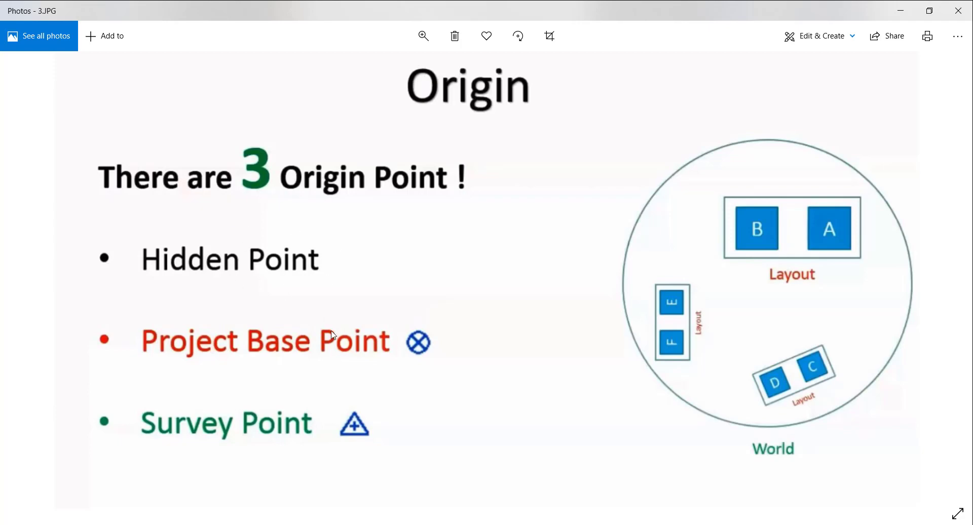
Advance through the Hidden Point slide to the Project Base Point slide (5.JPG)
{"action": "key", "text": "Right"}
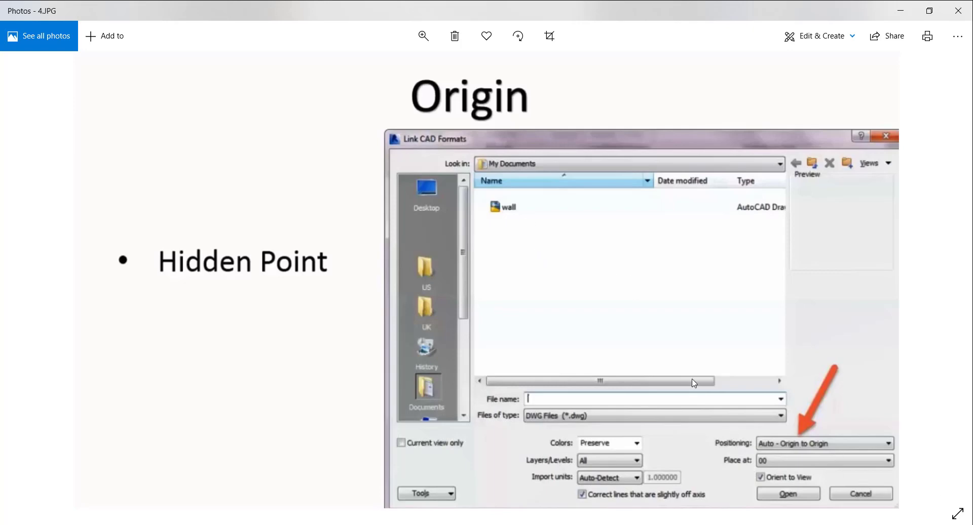
{"action": "key", "text": "Right"}
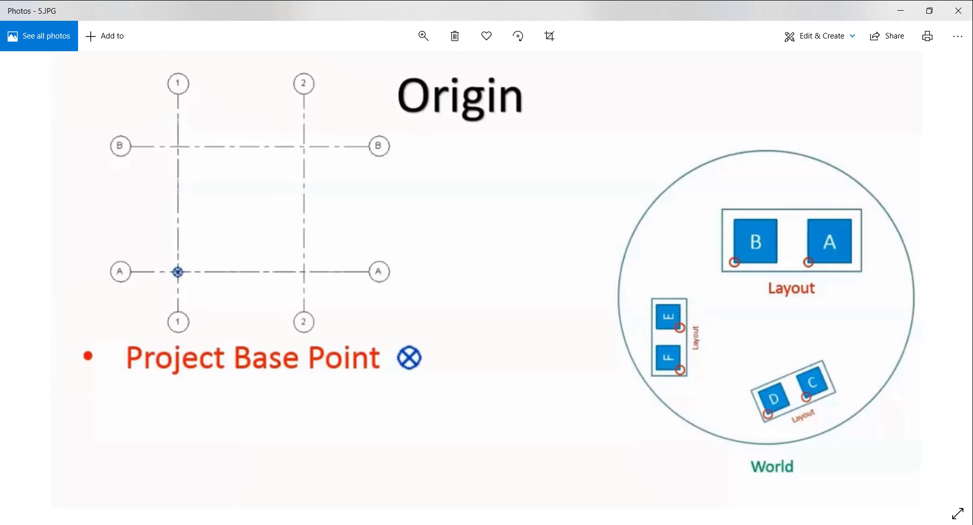
Select the building outline on lot 22 in block B2, then go back to the slides
{"action": "key", "text": "alt+Tab"}
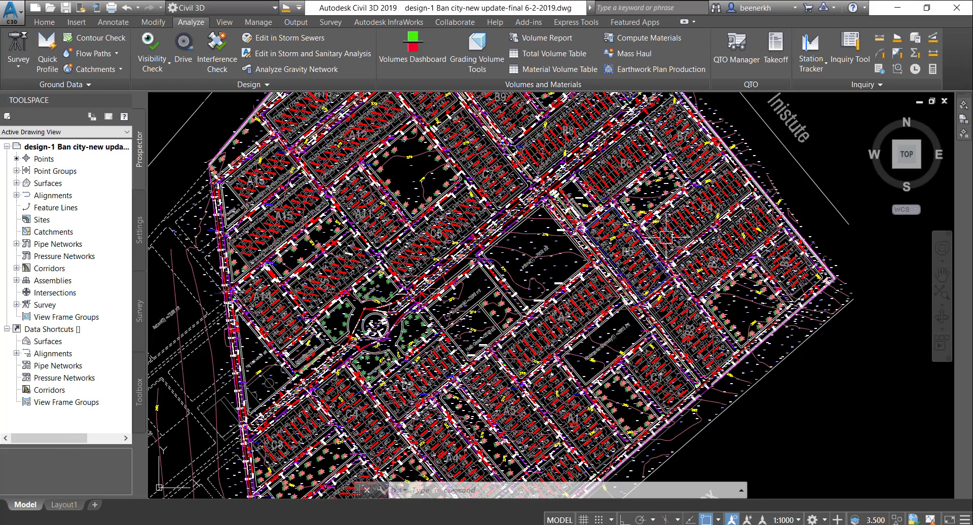
{"action": "scroll", "coordinate": [748, 340], "scroll_direction": "up", "scroll_amount": 2}
{"action": "scroll", "coordinate": [747, 340], "scroll_direction": "up", "scroll_amount": 2}
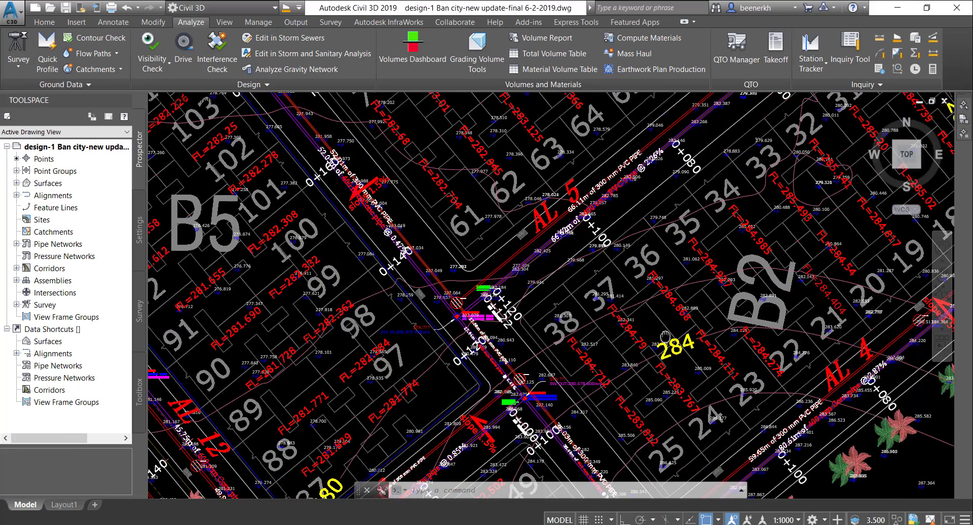
{"action": "middle_click_drag", "start_coordinate": [748, 340], "coordinate": [687, 305]}
{"action": "scroll", "coordinate": [686, 304], "scroll_direction": "up", "scroll_amount": 4}
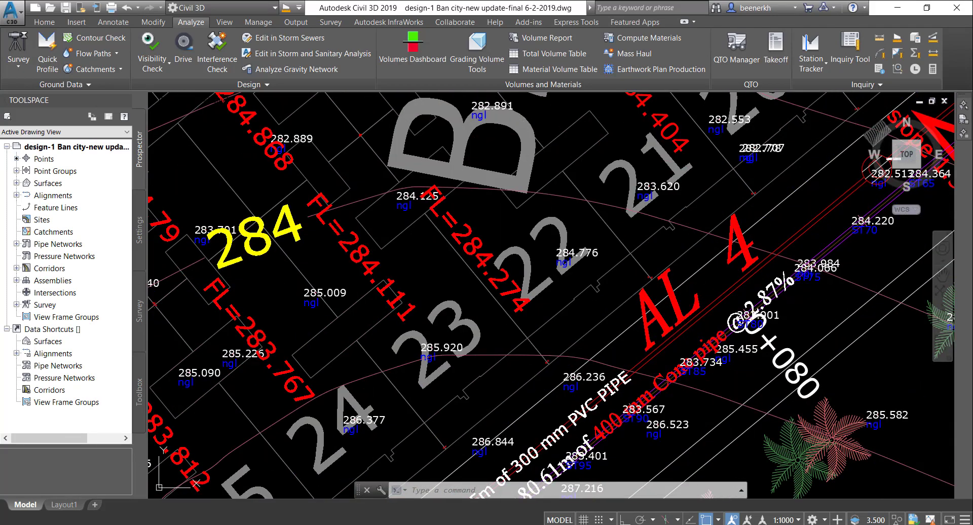
{"action": "left_click", "coordinate": [551, 232]}
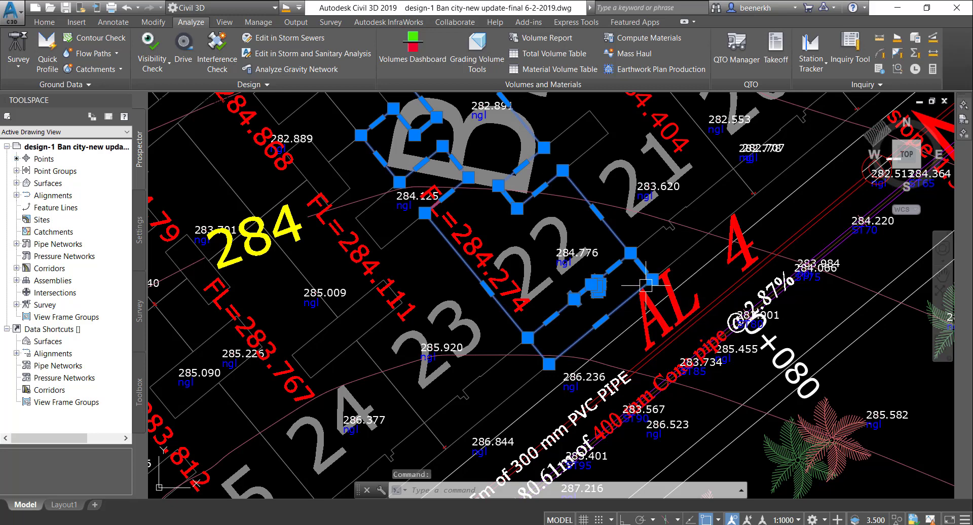
{"action": "middle_click_drag", "start_coordinate": [358, 130], "coordinate": [356, 201]}
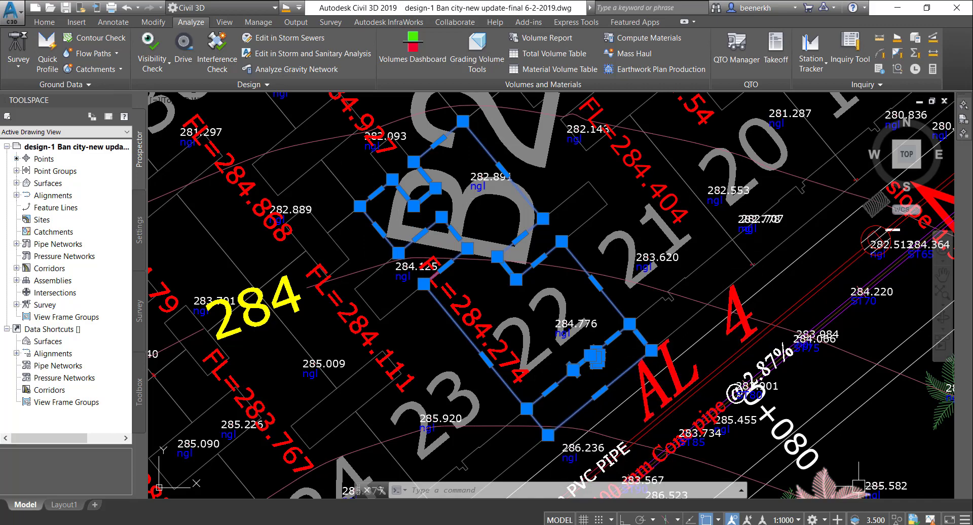
{"action": "key", "text": "alt+Tab"}
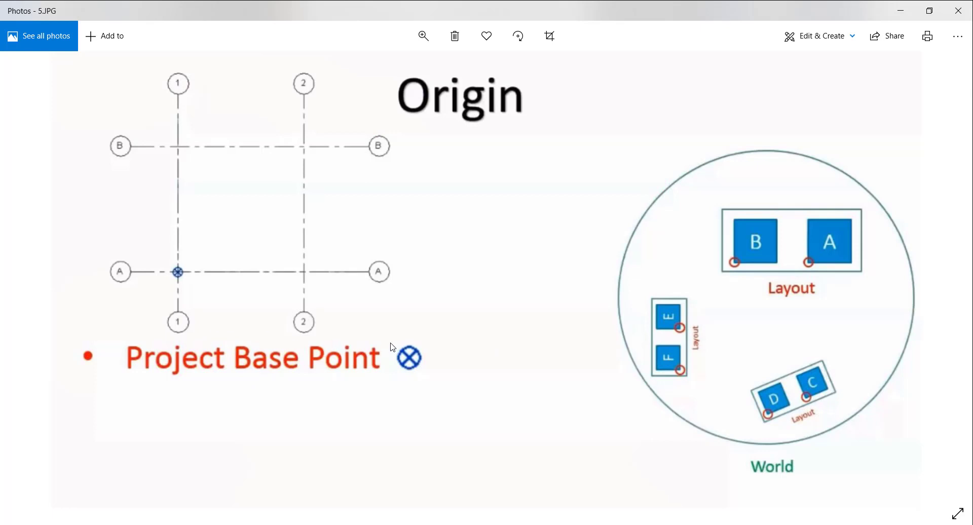
Advance to the Survey Point slide, 6.JPG
{"action": "key", "text": "Right"}
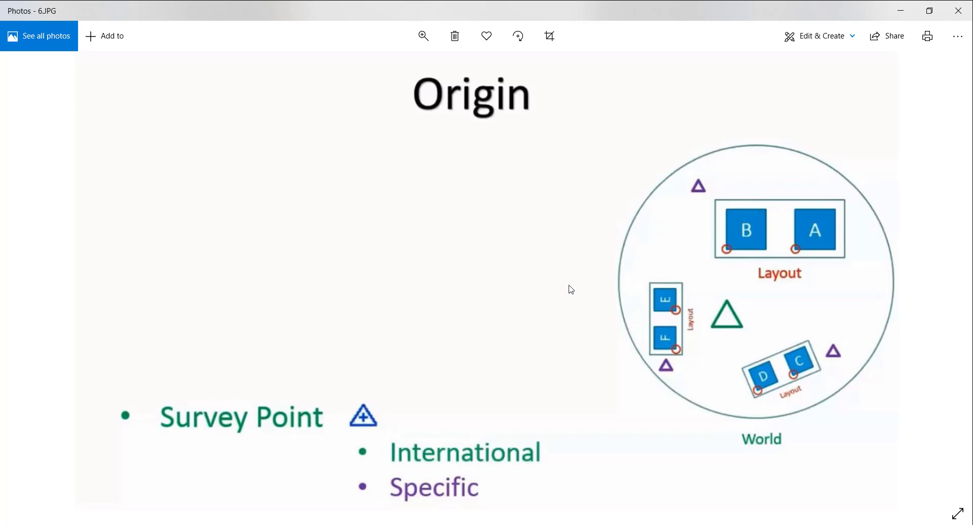
Hide the slides and zoom the drawing to lot 36 in block A2
{"action": "left_click", "coordinate": [900, 10]}
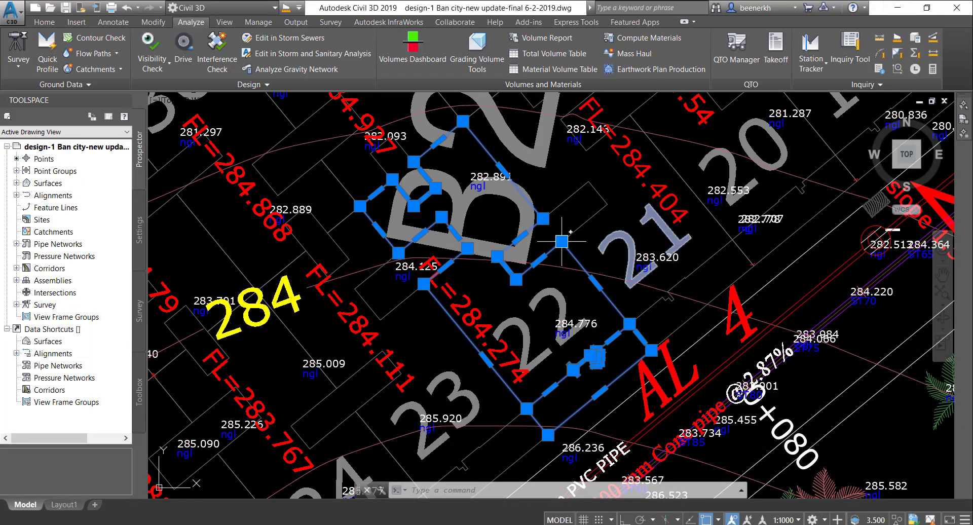
{"action": "scroll", "coordinate": [562, 241], "scroll_direction": "down", "scroll_amount": 2}
{"action": "scroll", "coordinate": [561, 241], "scroll_direction": "down", "scroll_amount": 3}
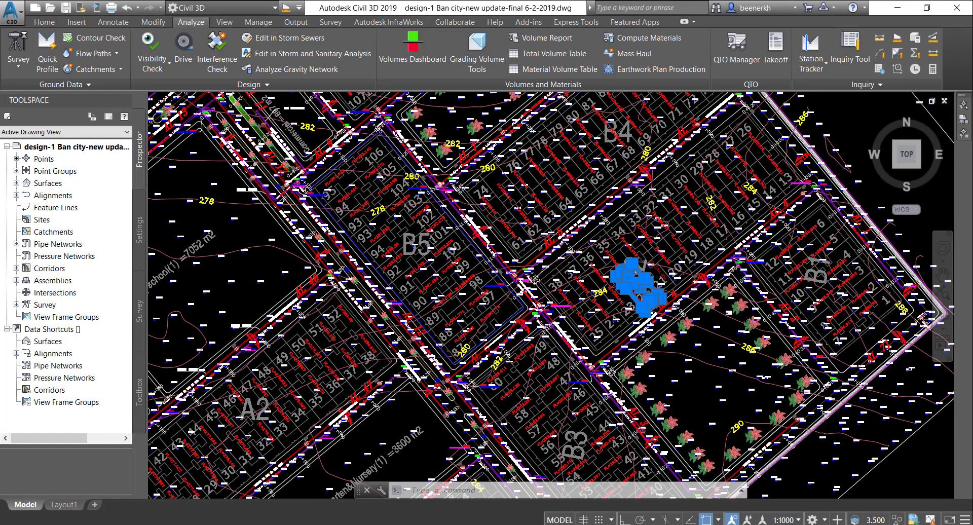
{"action": "scroll", "coordinate": [633, 288], "scroll_direction": "down", "scroll_amount": 1}
{"action": "scroll", "coordinate": [184, 402], "scroll_direction": "up", "scroll_amount": 1}
{"action": "scroll", "coordinate": [185, 401], "scroll_direction": "up", "scroll_amount": 1}
{"action": "scroll", "coordinate": [184, 402], "scroll_direction": "up", "scroll_amount": 2}
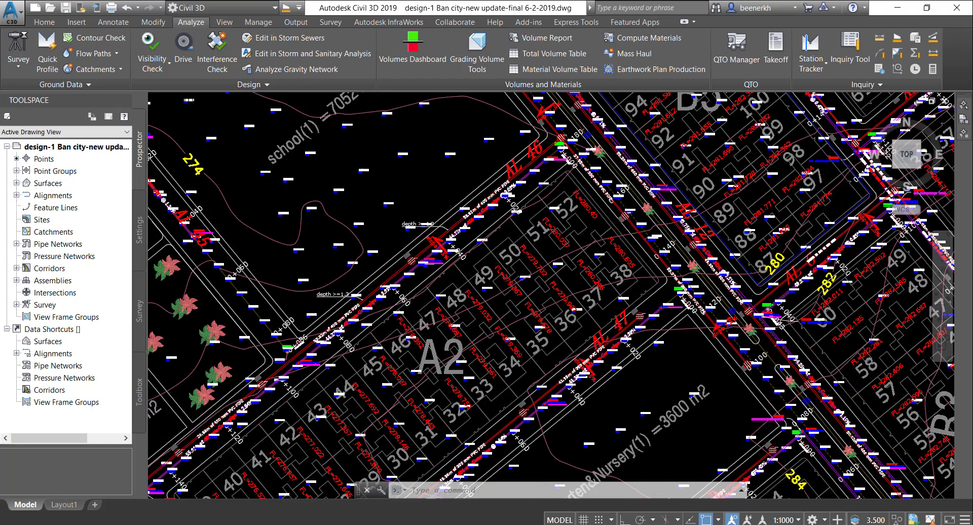
{"action": "scroll", "coordinate": [571, 316], "scroll_direction": "up", "scroll_amount": 3}
{"action": "scroll", "coordinate": [571, 317], "scroll_direction": "up", "scroll_amount": 3}
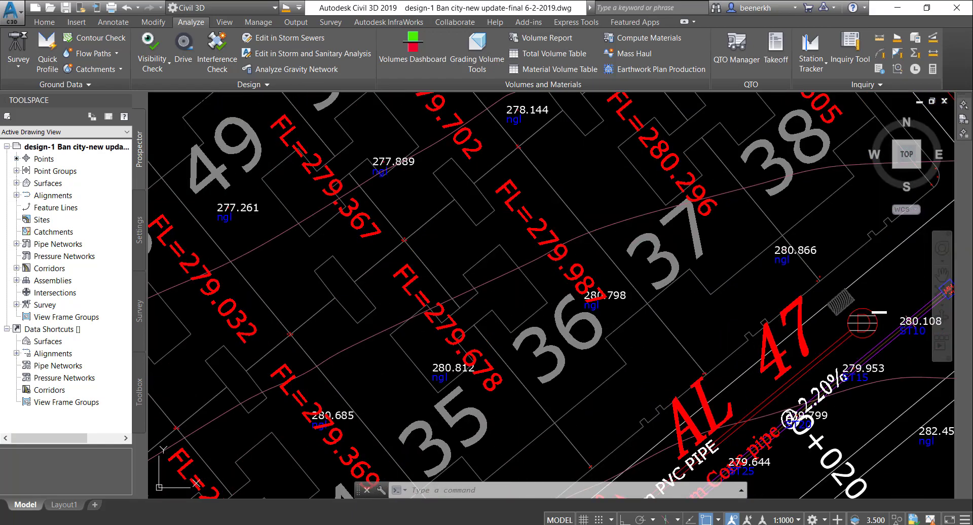
Select lot 36's building outline, clearing and reselecting it once
{"action": "left_click", "coordinate": [663, 324]}
{"action": "key", "text": "Escape"}
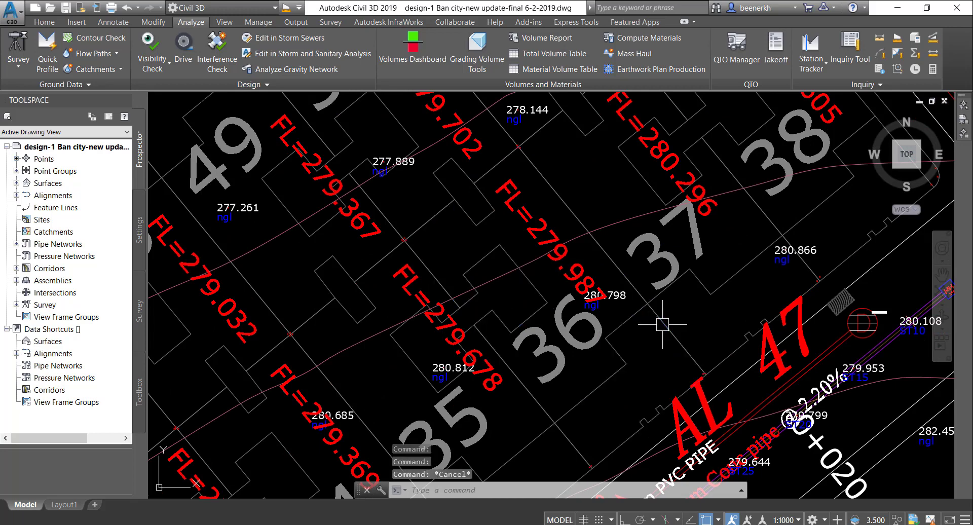
{"action": "mouse_move", "coordinate": [660, 323]}
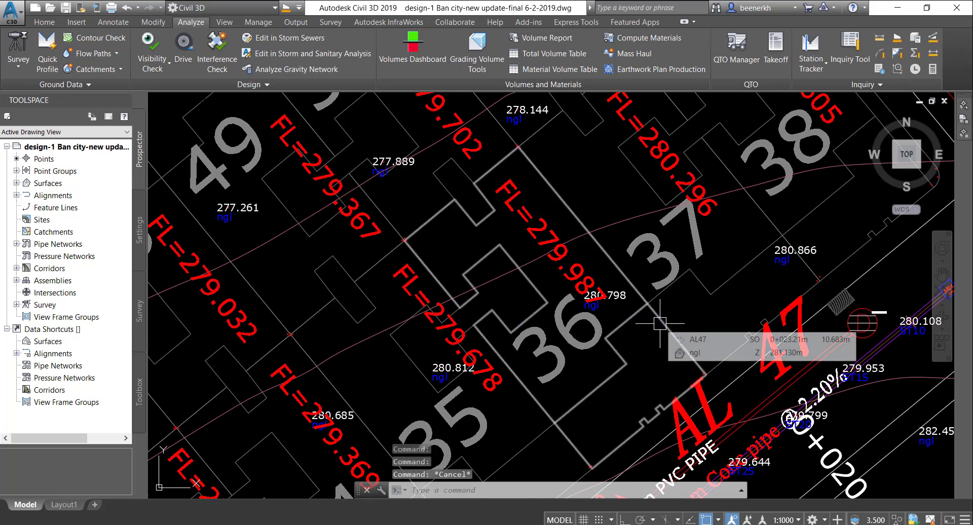
{"action": "left_click", "coordinate": [660, 323]}
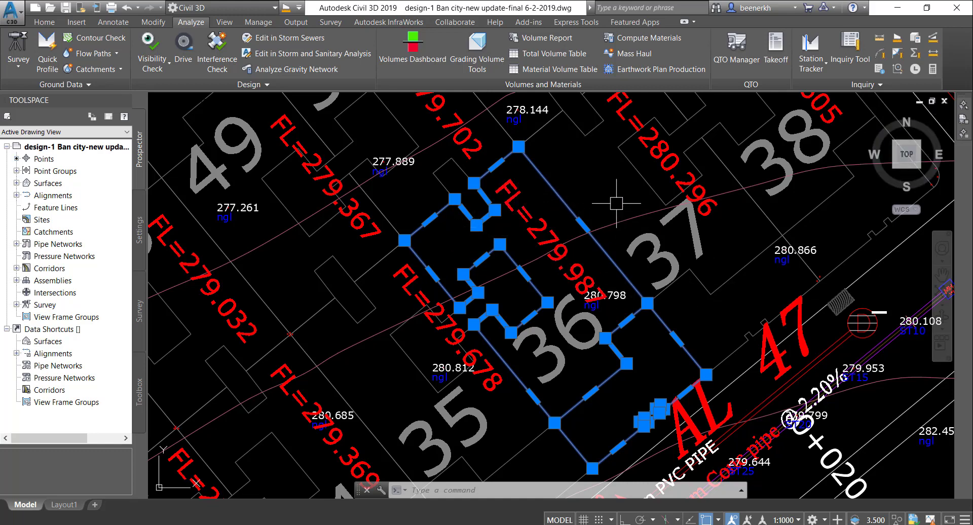
Grab a corner grip of the lot 36 outline to stretch it, then cancel, leaving it unchanged
{"action": "scroll", "coordinate": [559, 185], "scroll_direction": "down", "scroll_amount": 3}
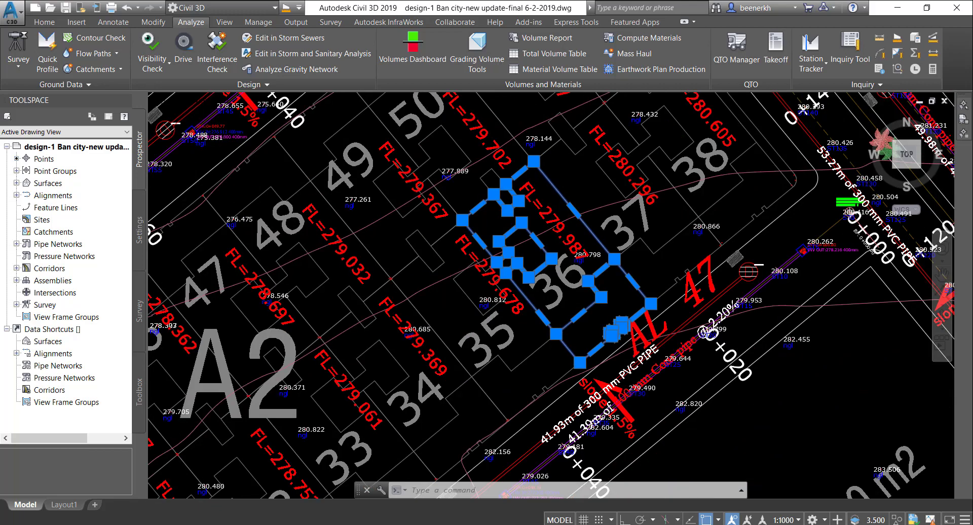
{"action": "scroll", "coordinate": [559, 185], "scroll_direction": "down", "scroll_amount": 3}
{"action": "scroll", "coordinate": [568, 179], "scroll_direction": "up", "scroll_amount": 2}
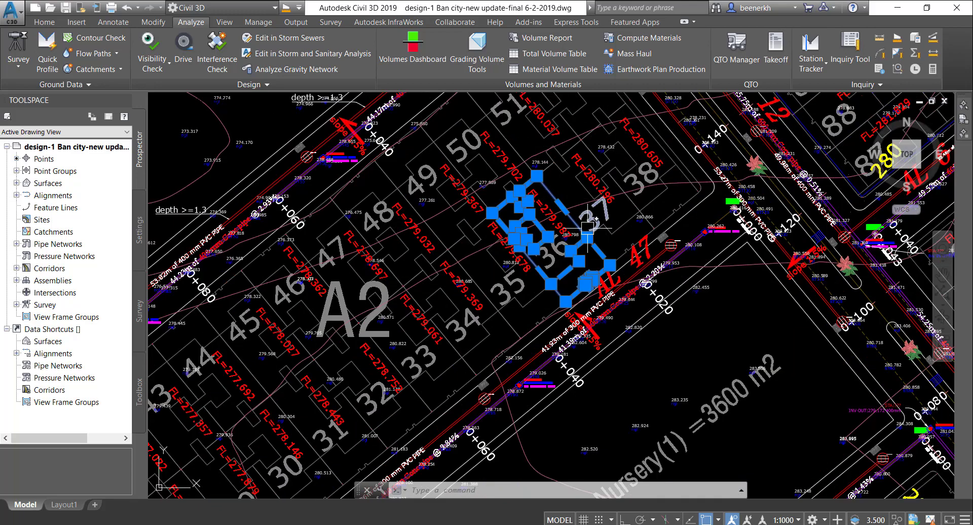
{"action": "scroll", "coordinate": [558, 202], "scroll_direction": "up", "scroll_amount": 4}
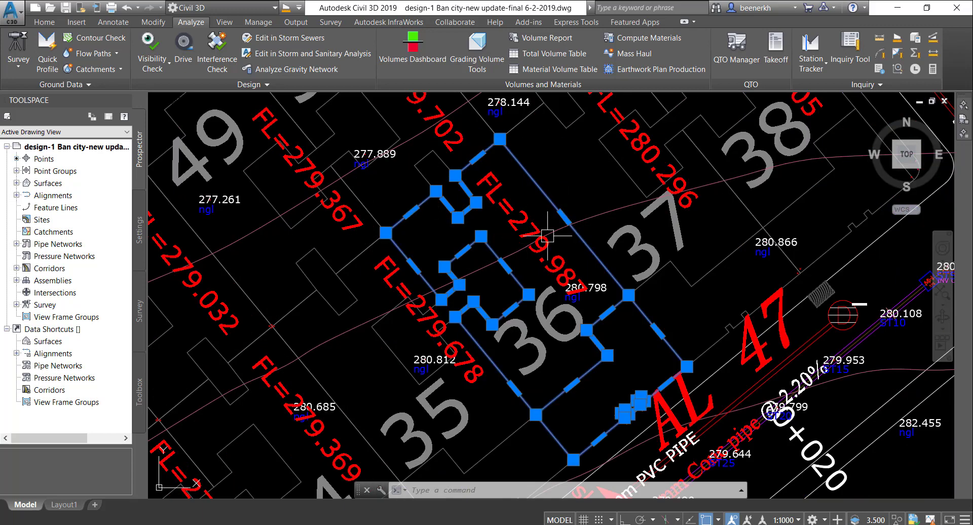
{"action": "mouse_move", "coordinate": [527, 202]}
{"action": "middle_mouse_down"}
{"action": "mouse_move", "coordinate": [501, 183]}
{"action": "mouse_move", "coordinate": [491, 215]}
{"action": "middle_mouse_up"}
{"action": "scroll", "coordinate": [509, 240], "scroll_direction": "down", "scroll_amount": 4}
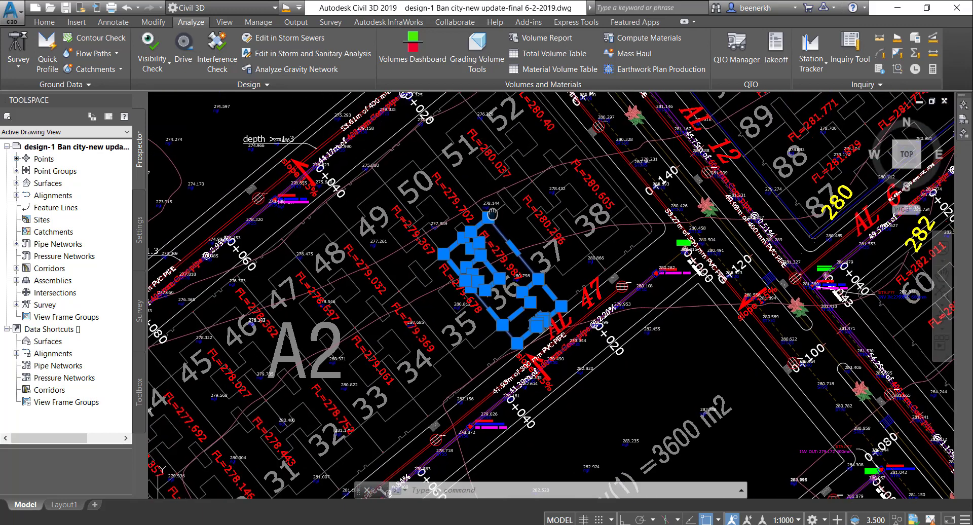
{"action": "scroll", "coordinate": [462, 229], "scroll_direction": "up", "scroll_amount": 2}
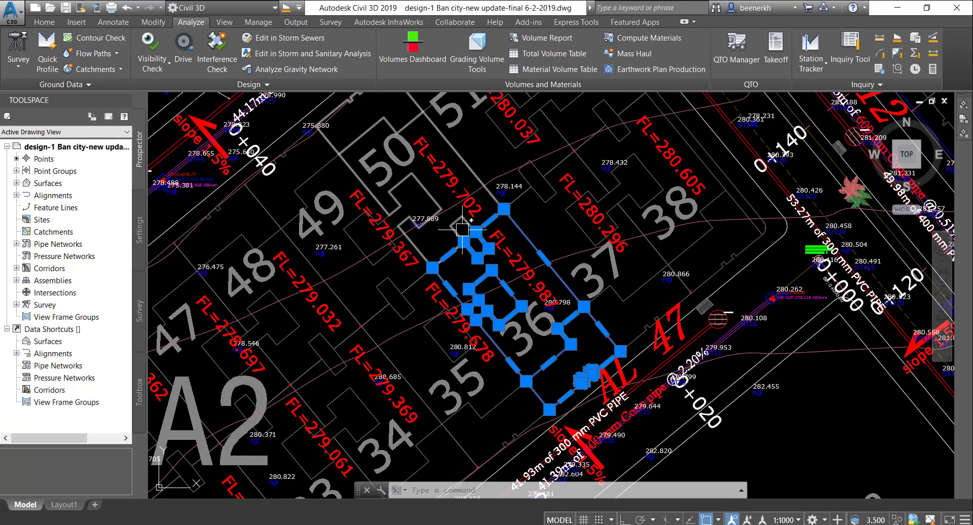
{"action": "scroll", "coordinate": [515, 238], "scroll_direction": "down", "scroll_amount": 4}
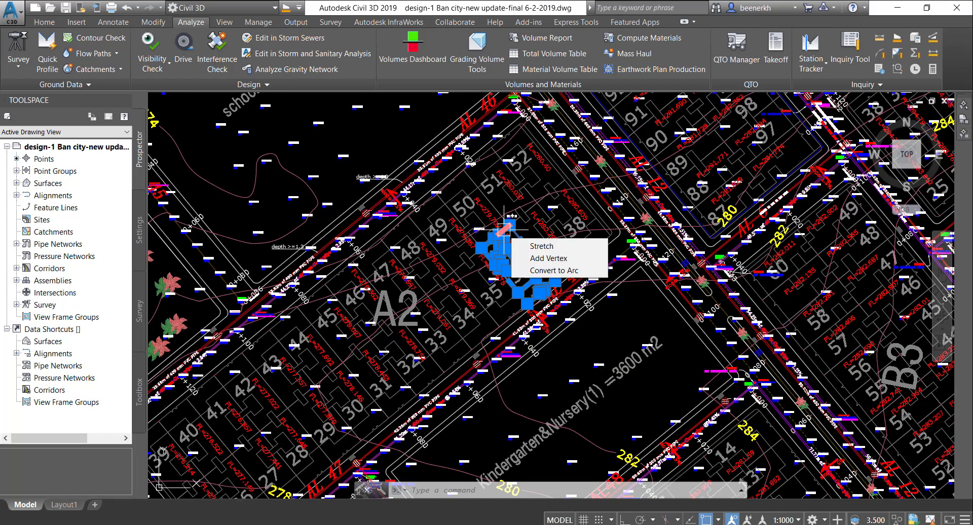
{"action": "left_click", "coordinate": [504, 226]}
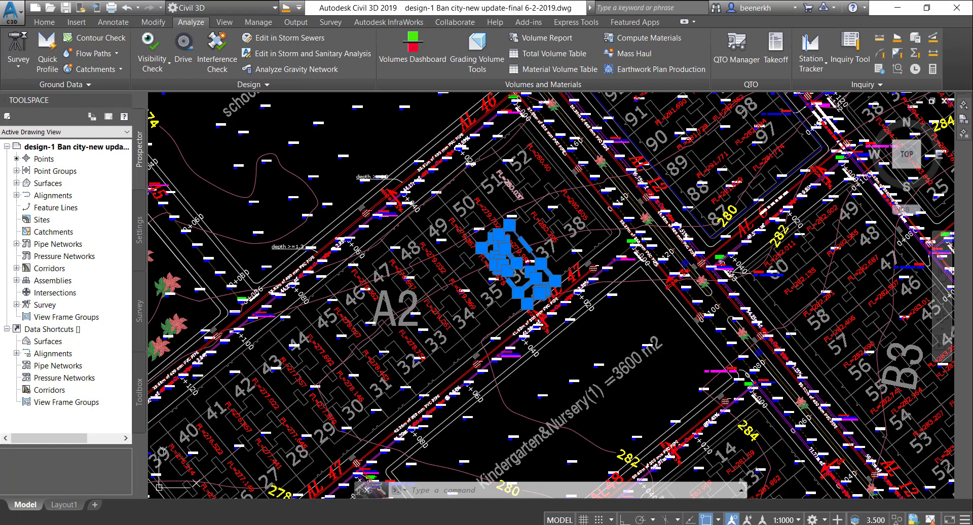
{"action": "key", "text": "Escape"}
Pan to the empty 7052 m2 school(1) plot north of block A2 and start a selection window there
{"action": "mouse_move", "coordinate": [406, 126]}
{"action": "middle_mouse_down"}
{"action": "mouse_move", "coordinate": [412, 159]}
{"action": "mouse_move", "coordinate": [391, 207]}
{"action": "mouse_move", "coordinate": [395, 189]}
{"action": "middle_mouse_up"}
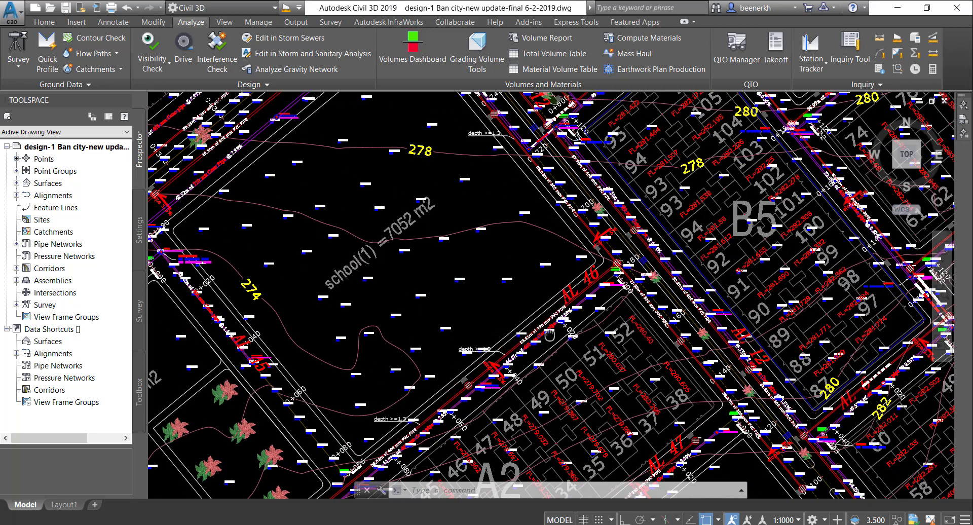
{"action": "middle_click_drag", "start_coordinate": [400, 198], "coordinate": [418, 300]}
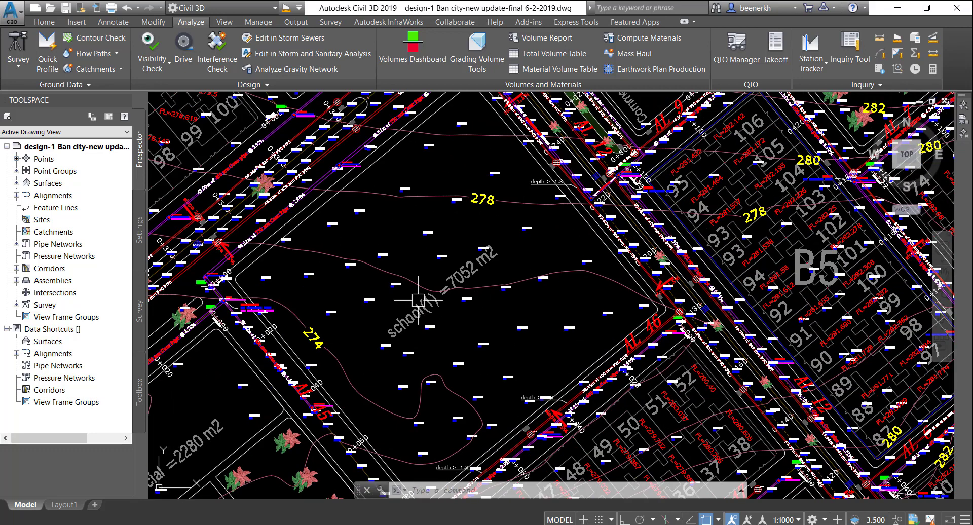
{"action": "left_click", "coordinate": [566, 243]}
{"action": "left_click", "coordinate": [552, 247]}
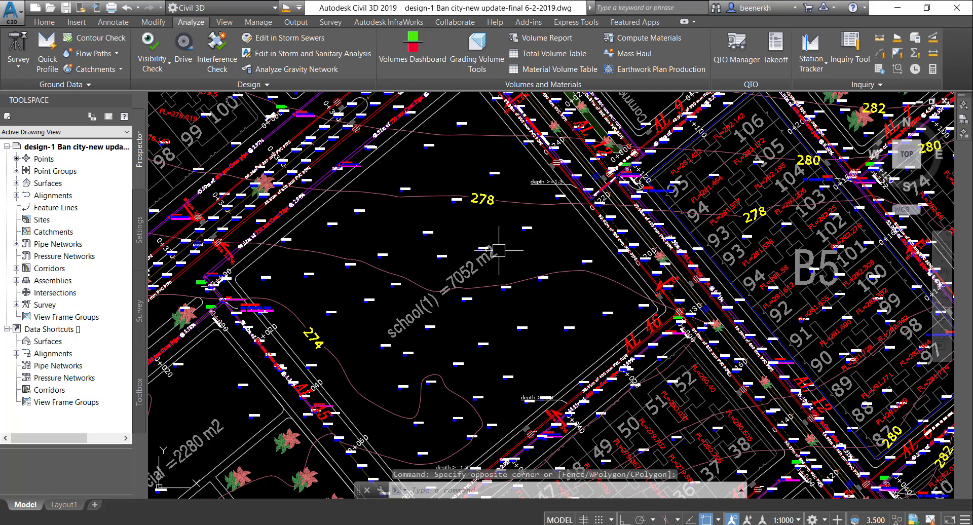